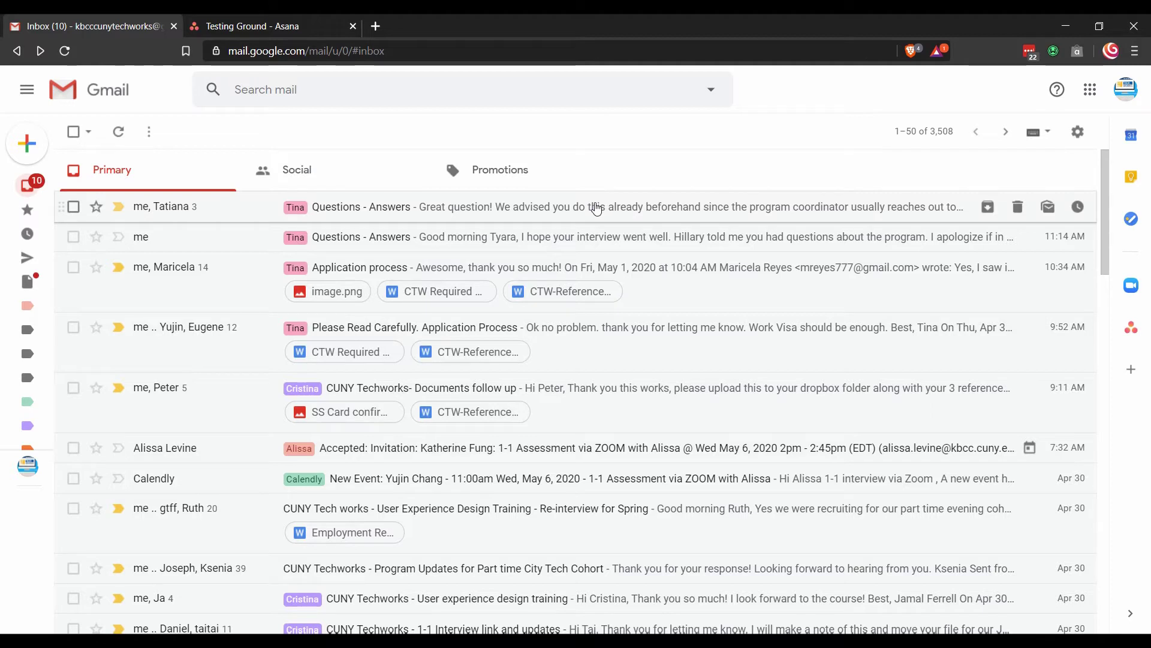
Open the 'Questions - Answers' conversation from the Primary inbox.
left_click(640, 214)
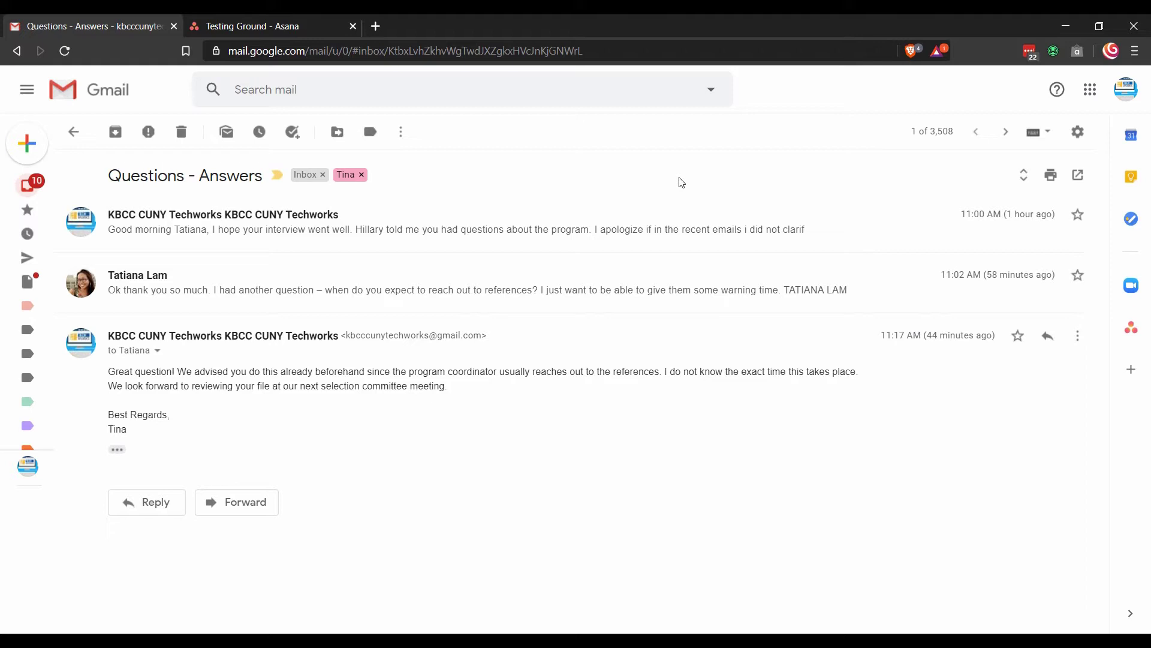
Start a new Asana task from the email via the add-on and go to its Assignee field.
left_click(1131, 327)
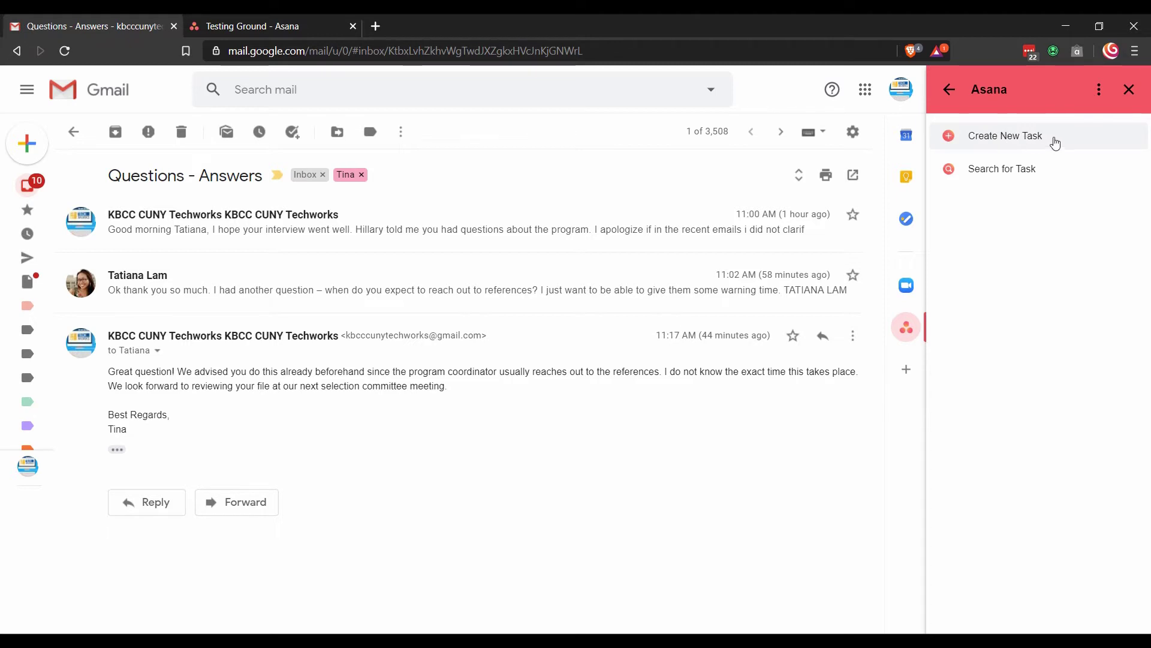
left_click(1055, 139)
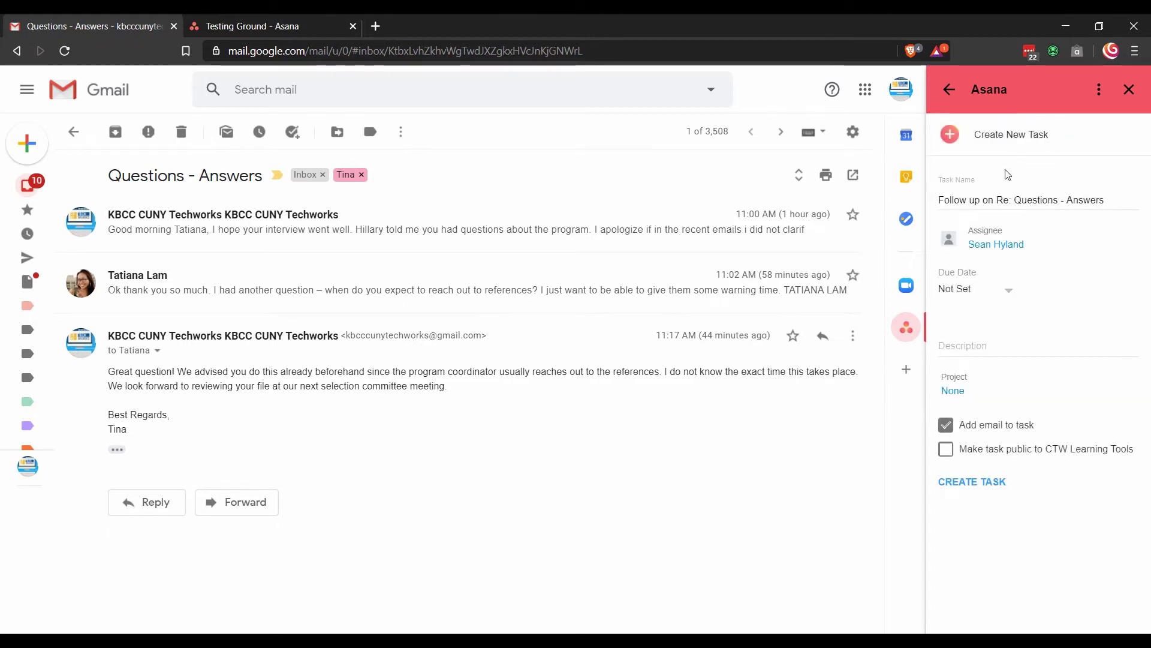
left_click(994, 244)
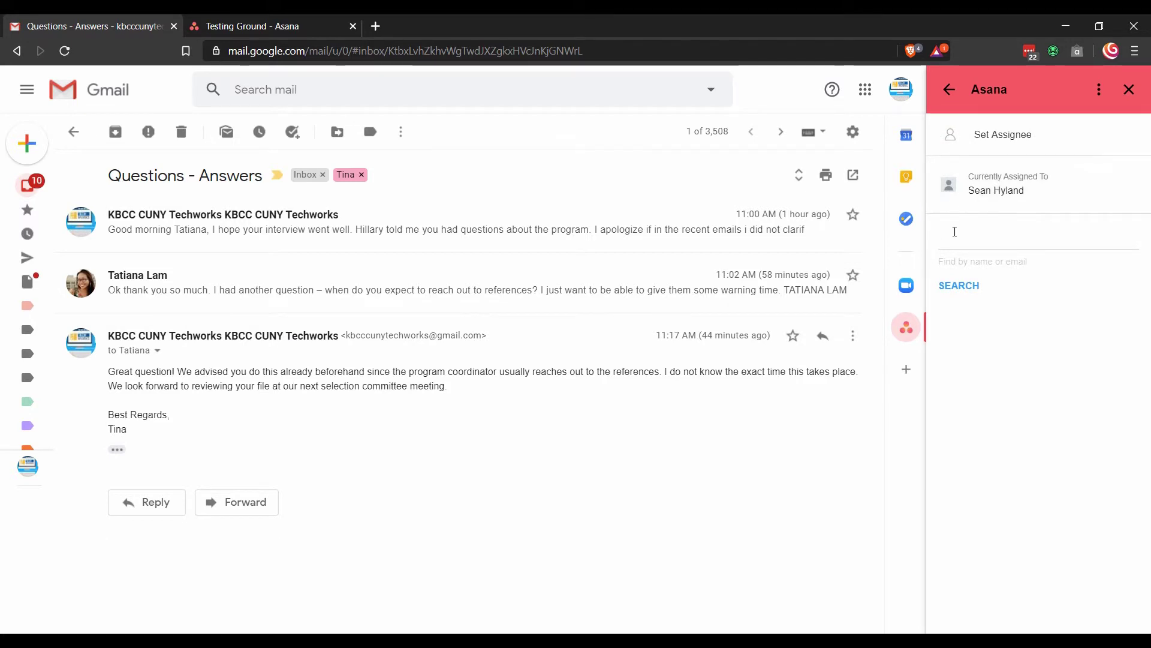
Search people for the assignee name, correcting its spelling first.
left_click(952, 240)
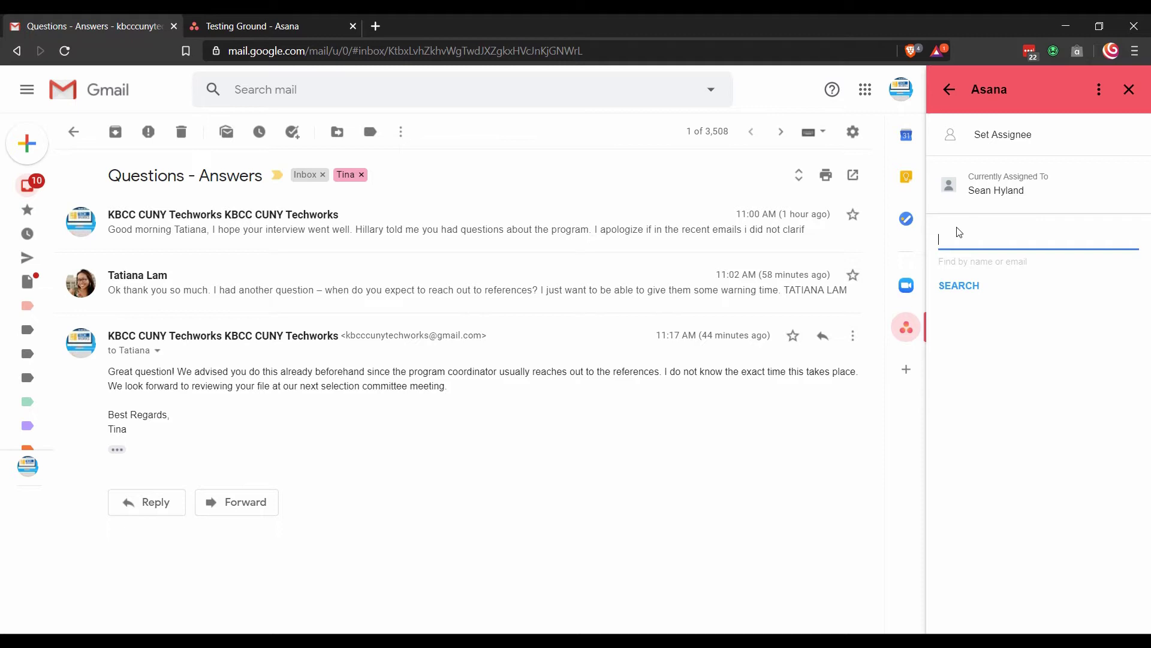
type("Crisina")
left_click(958, 240)
key("BackSpace")
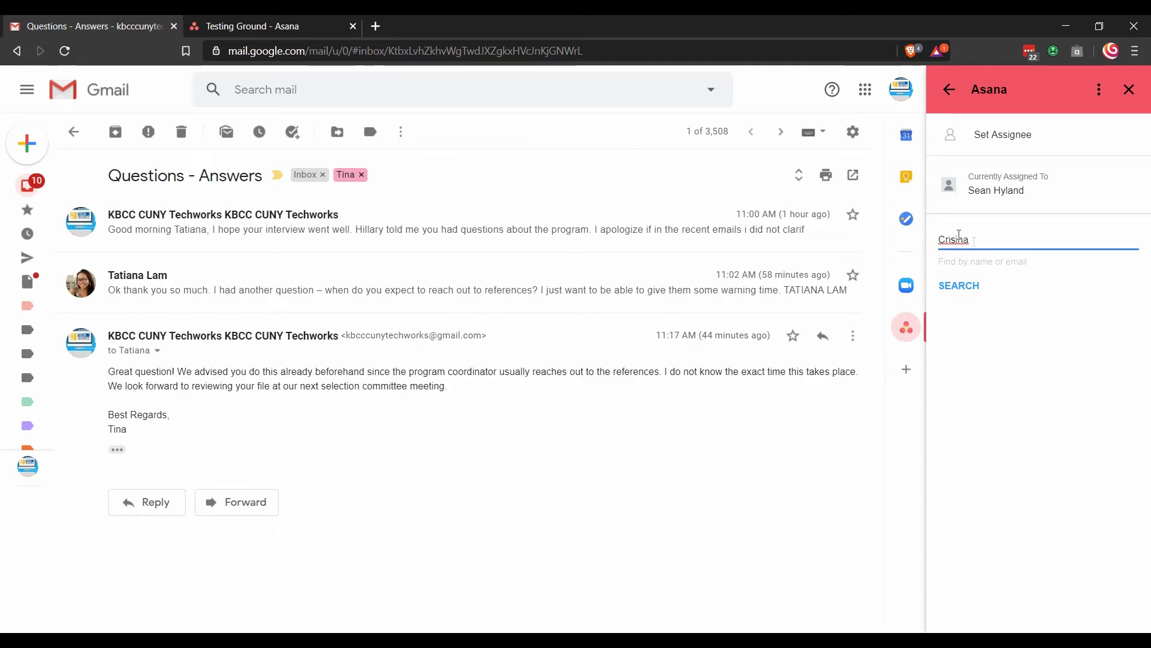
key("Left")
type("t")
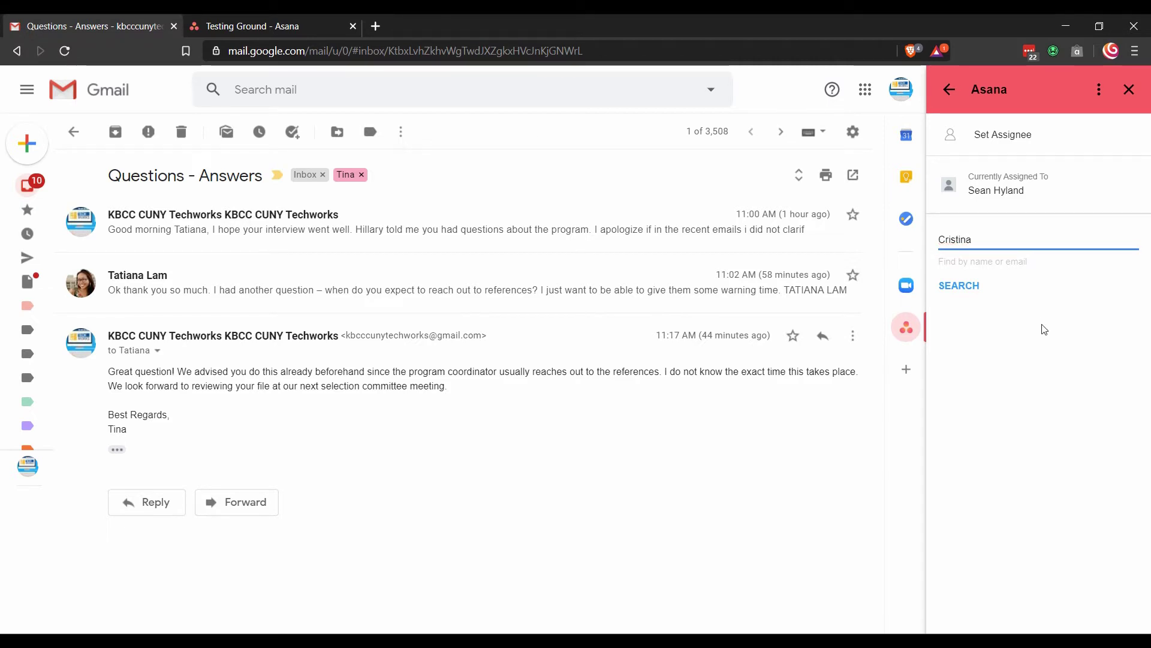
left_click(959, 286)
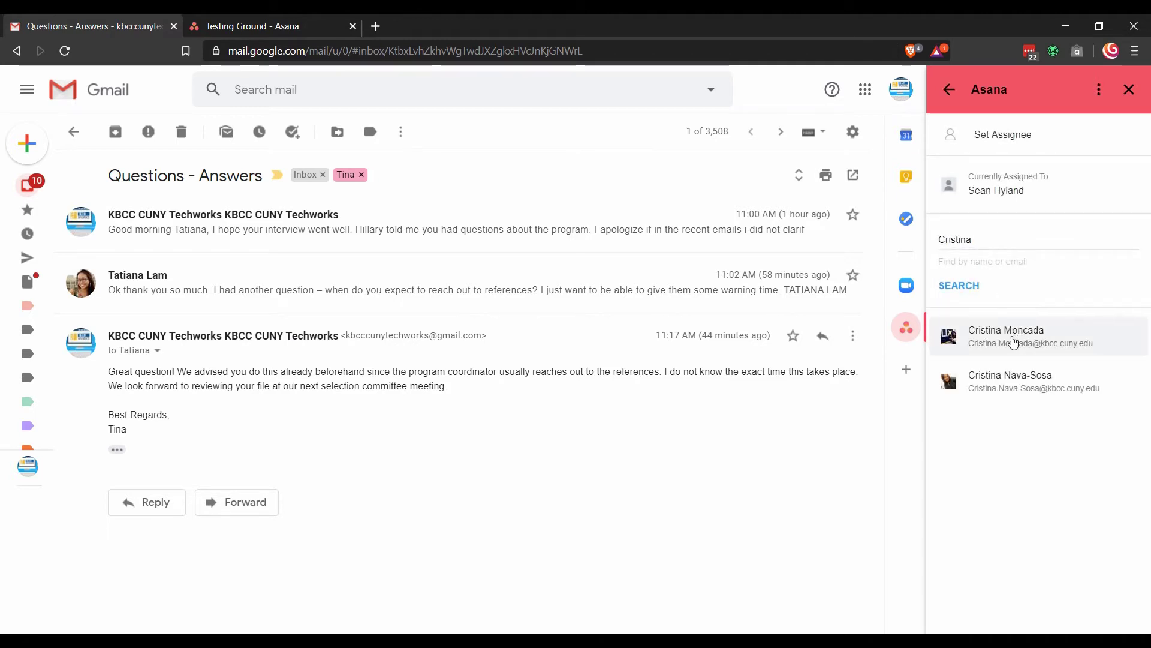
left_click(1014, 341)
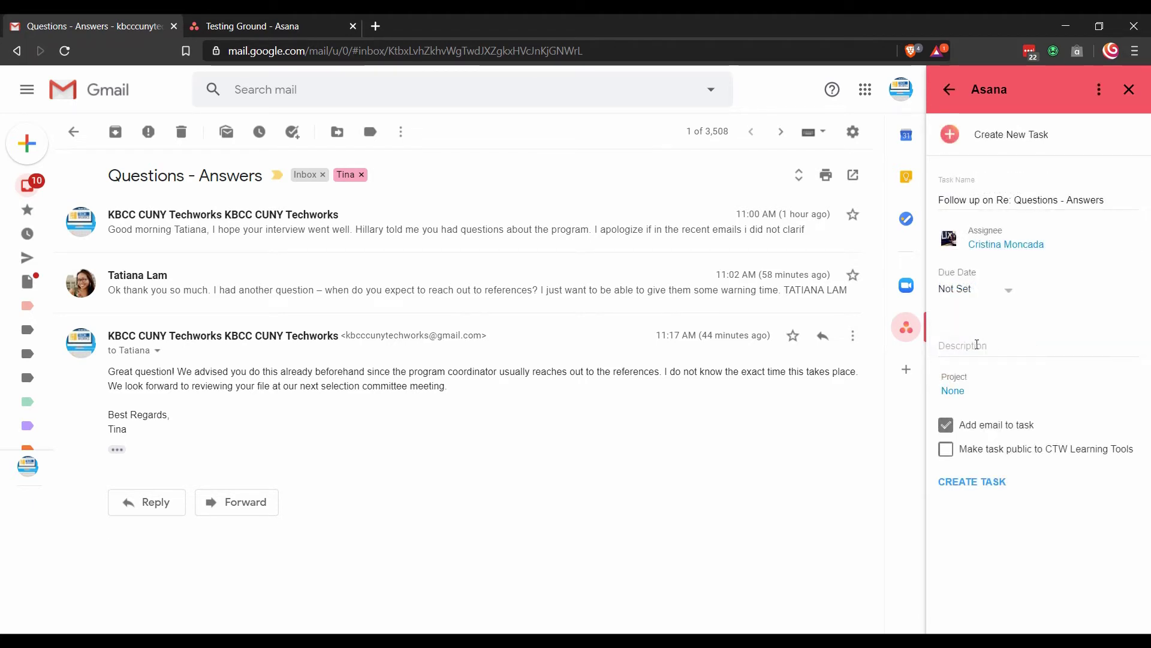
left_click(977, 344)
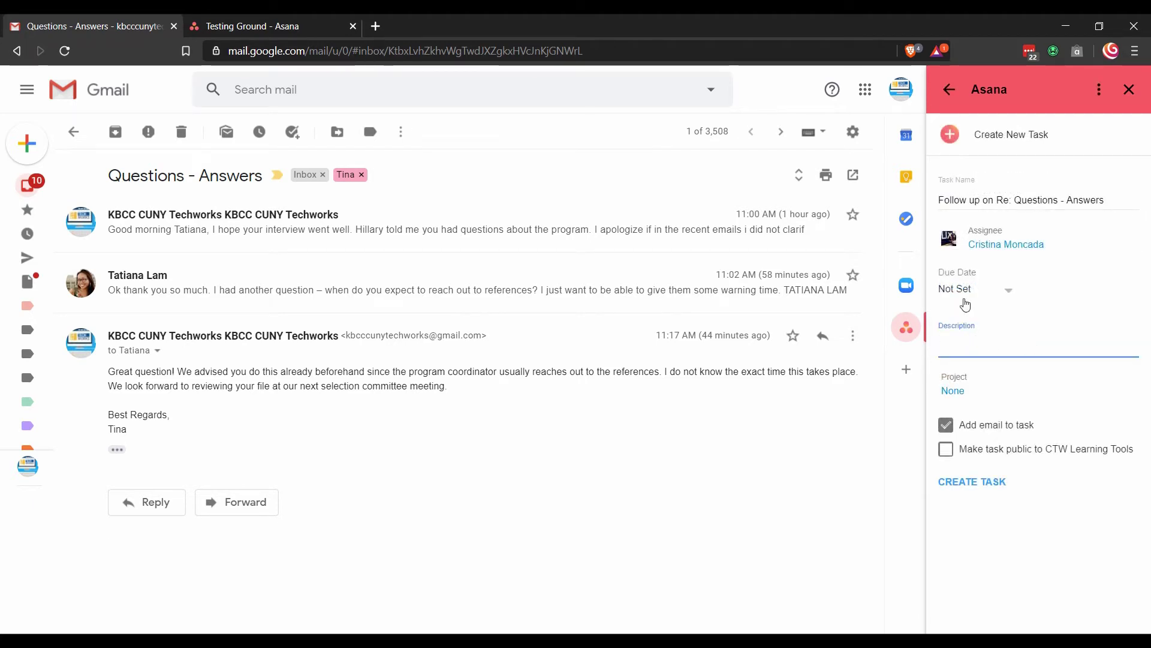
type("Follow up with")
type(" T")
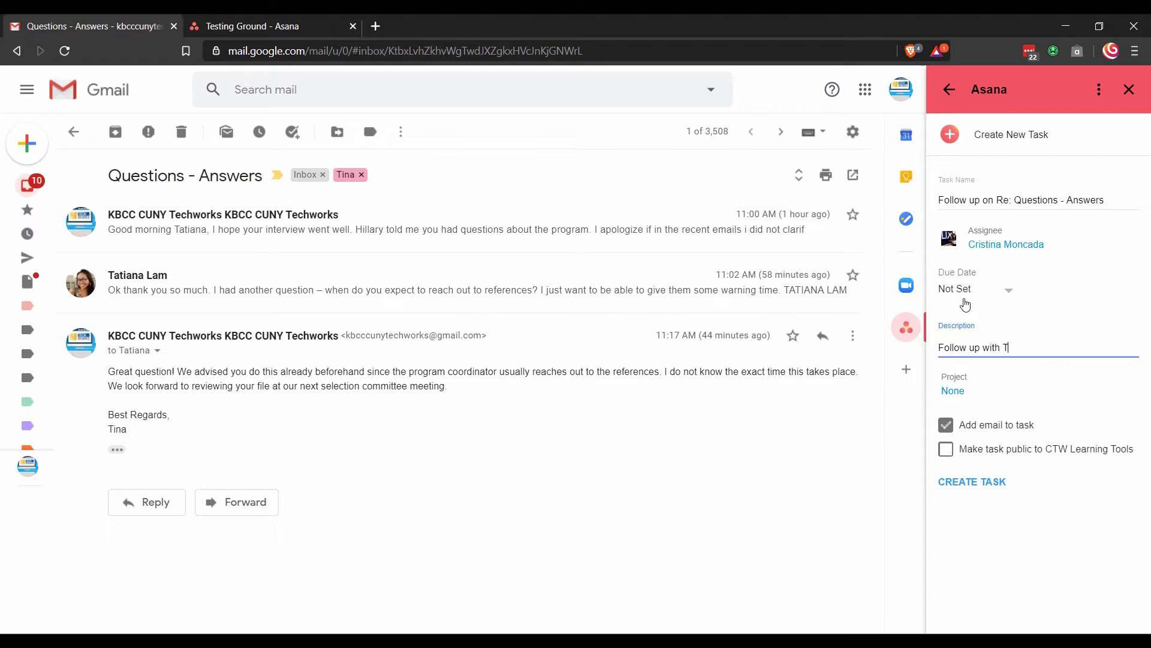
type("atiana")
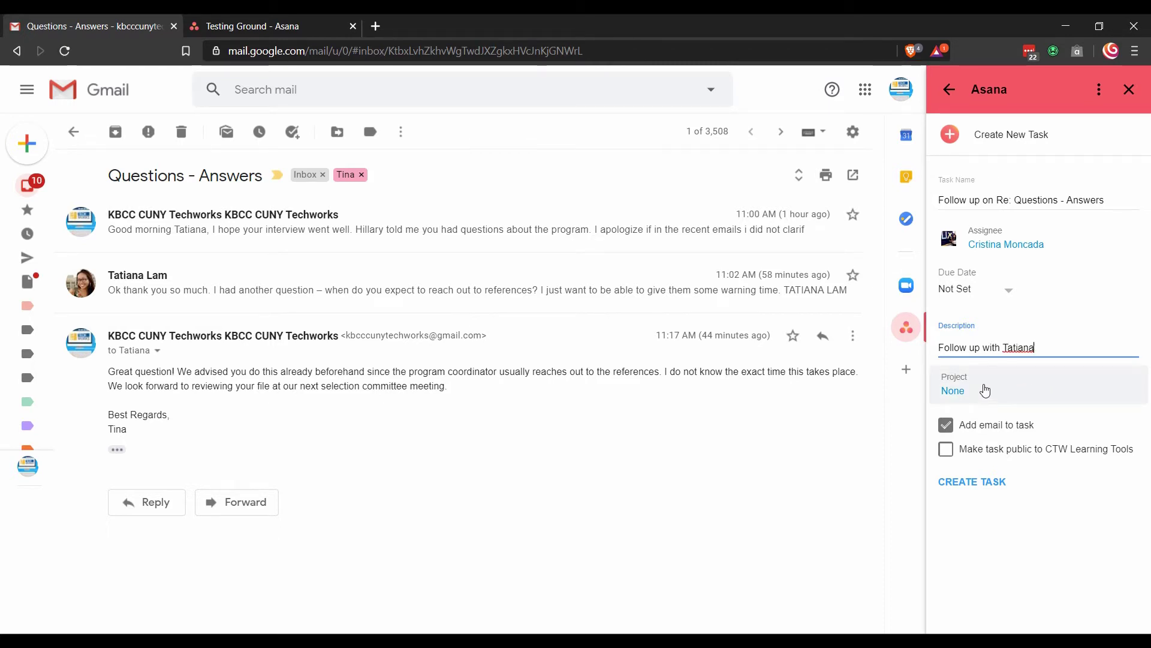
left_click(985, 390)
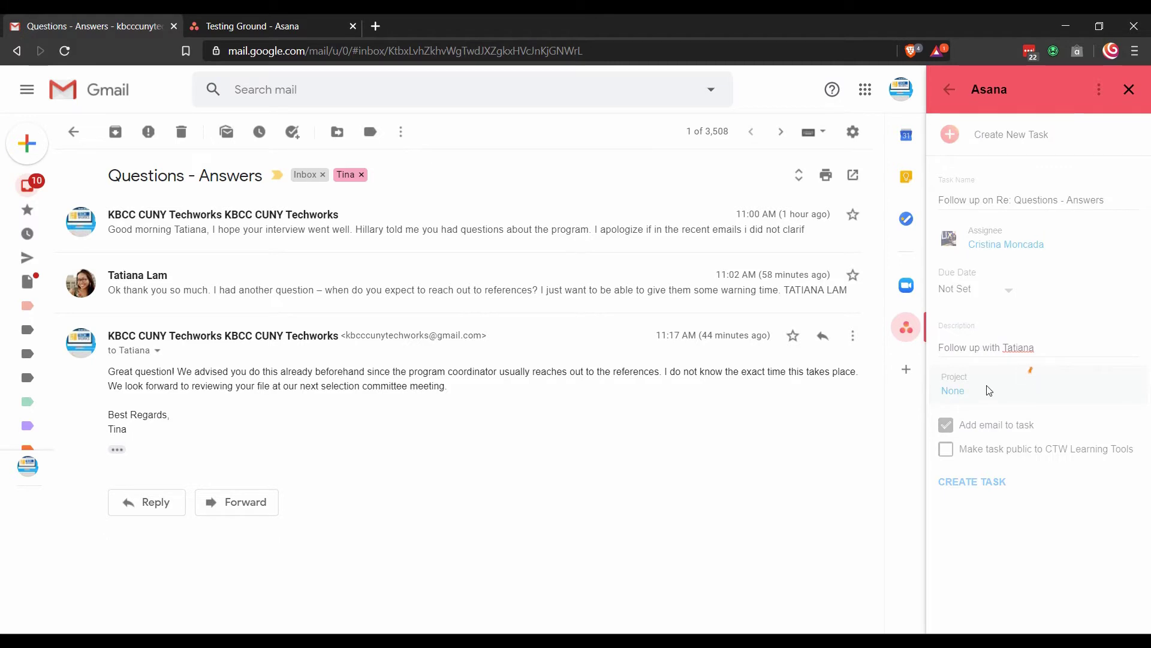
Search projects for Testing Ground and set it as the task's project.
left_click(964, 181)
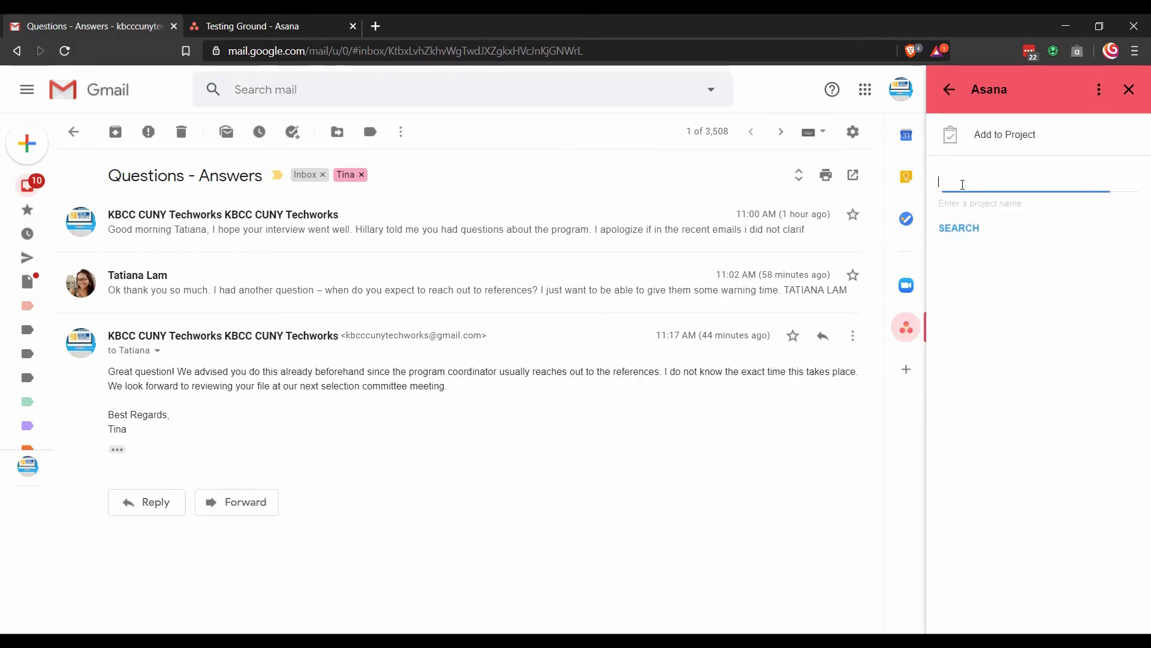
type("Te")
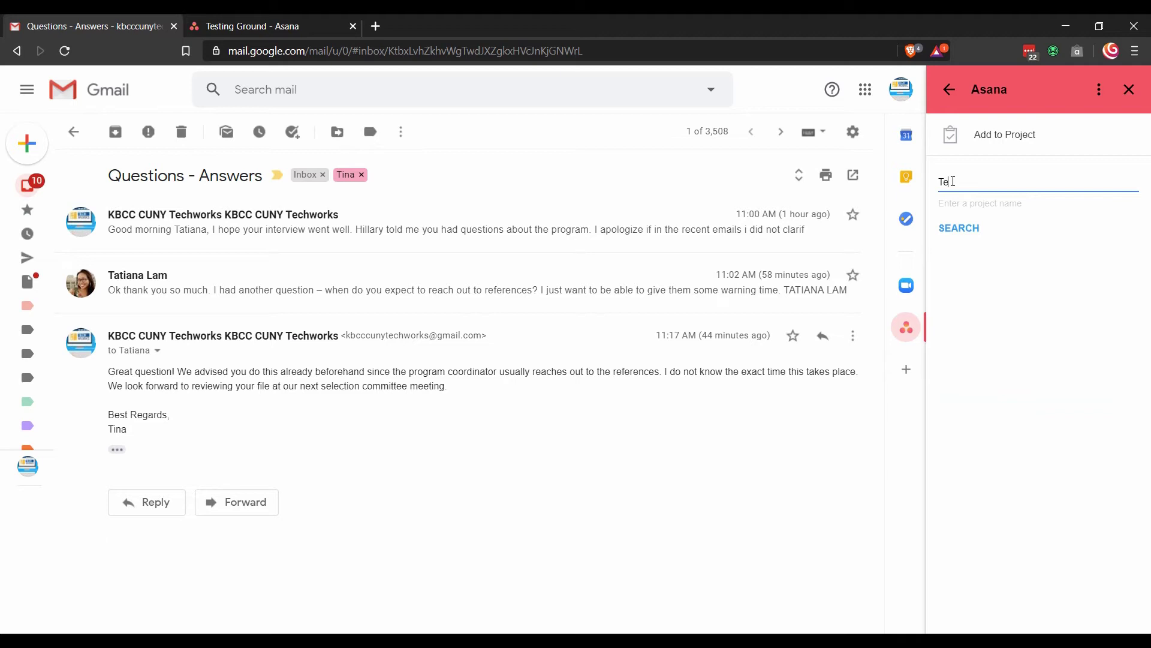
type("sting Ground")
left_click(960, 233)
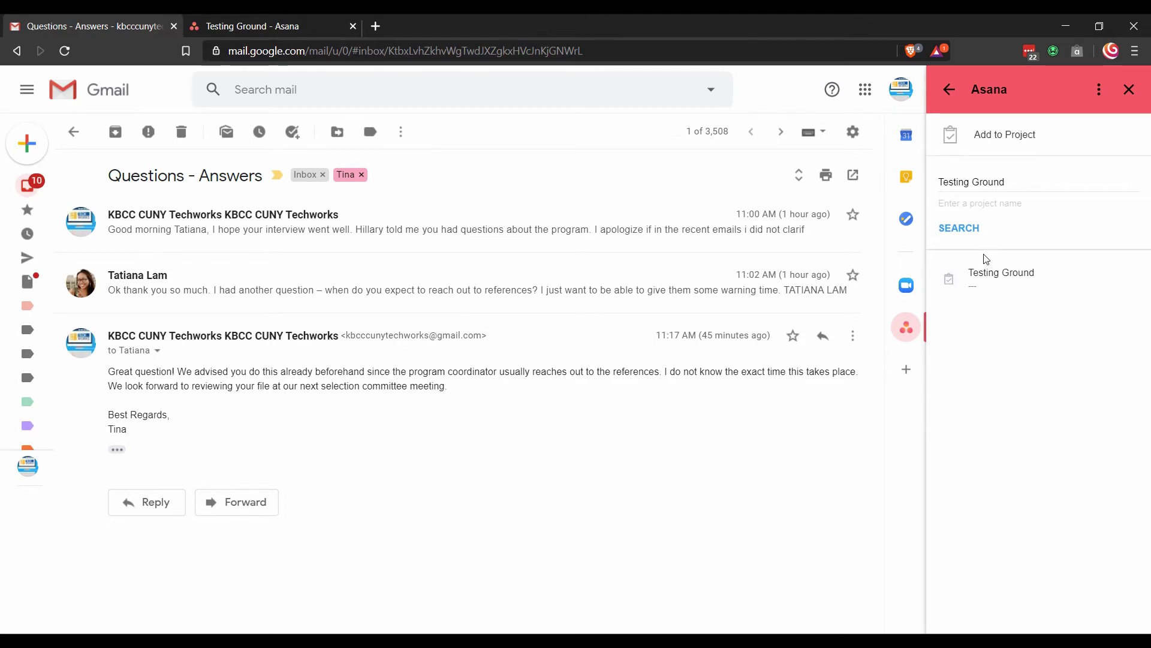
left_click(1000, 278)
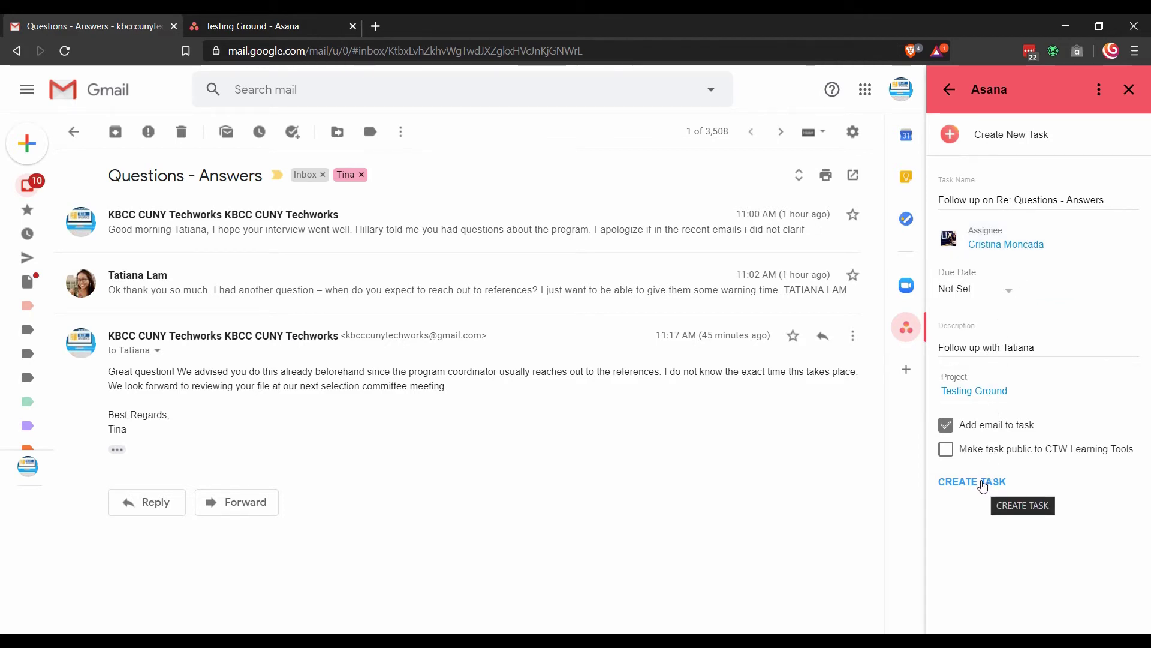
Create the Asana task 'Follow up on Re: Questions - Answers' from the email.
left_click(983, 486)
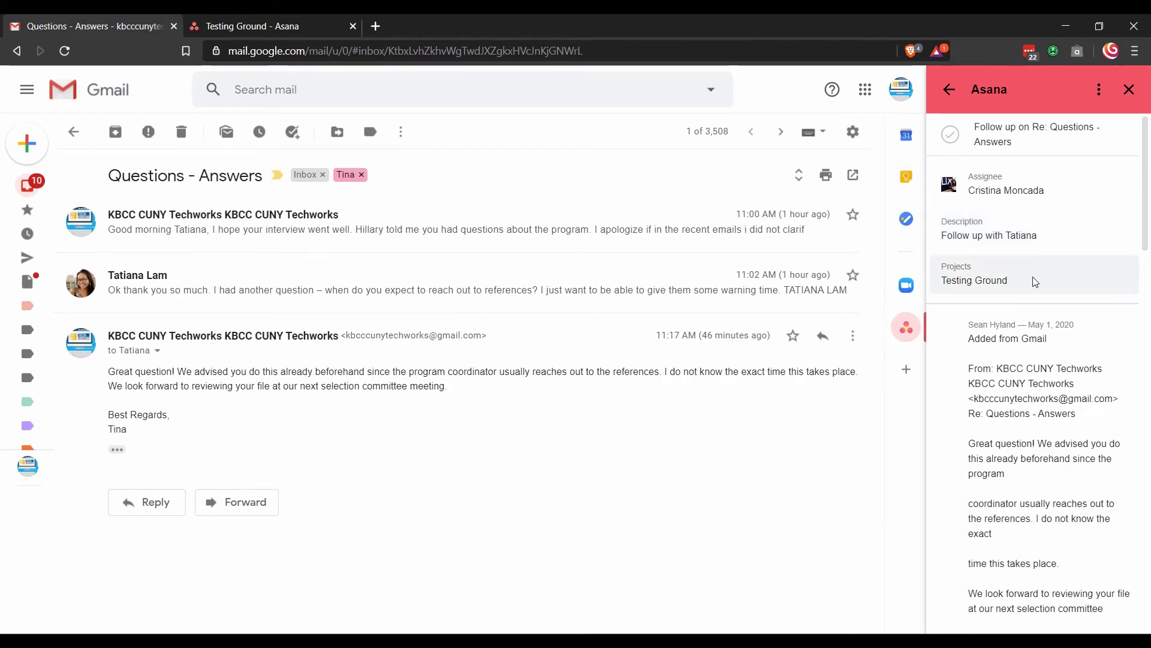
scroll(1033, 282, "down", 5)
scroll(1032, 283, "down", 5)
scroll(1031, 283, "down", 5)
scroll(1029, 285, "down", 5)
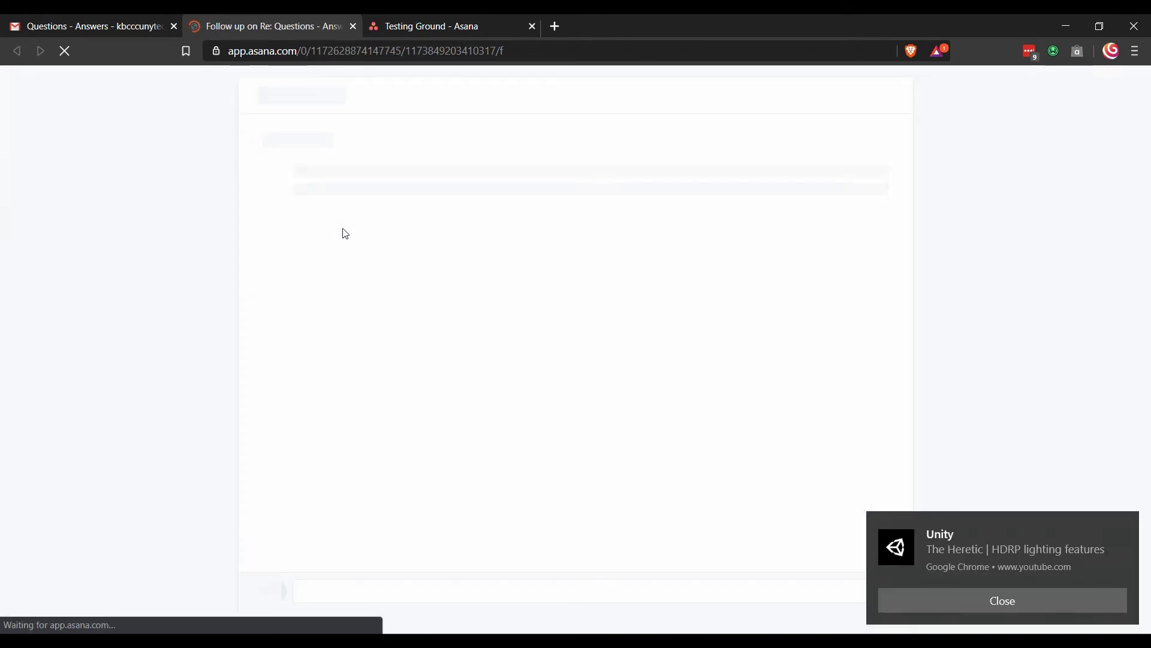
Dismiss the Chrome notification and expand the attached Gmail message to its full thread.
left_click(952, 601)
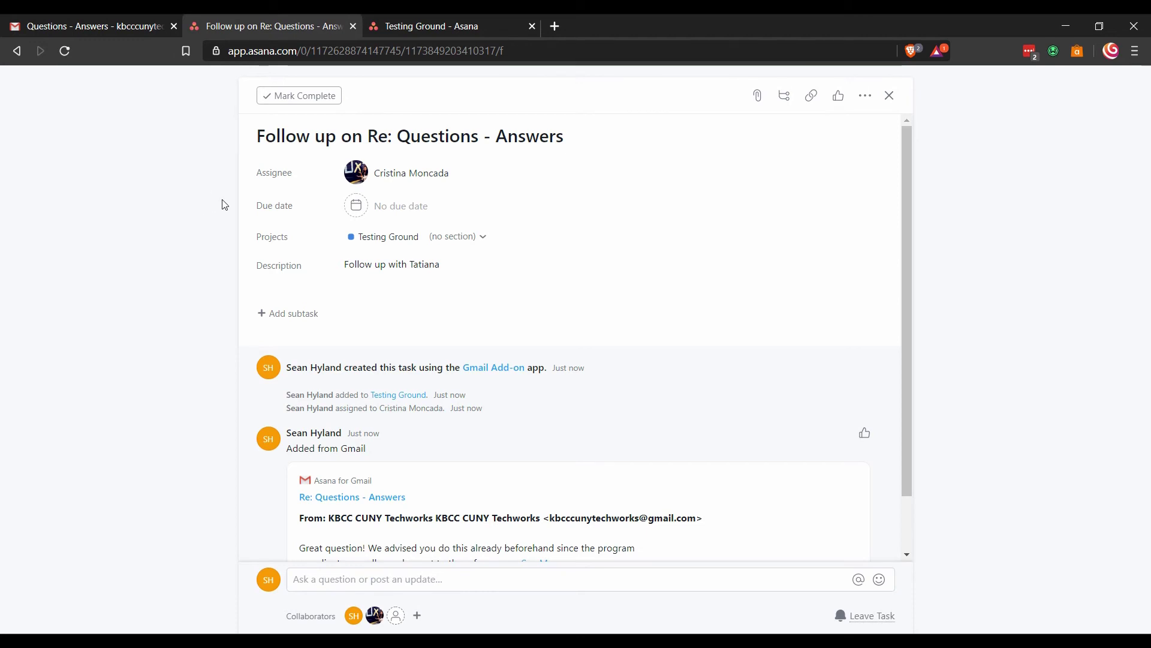
scroll(256, 289, "down", 1)
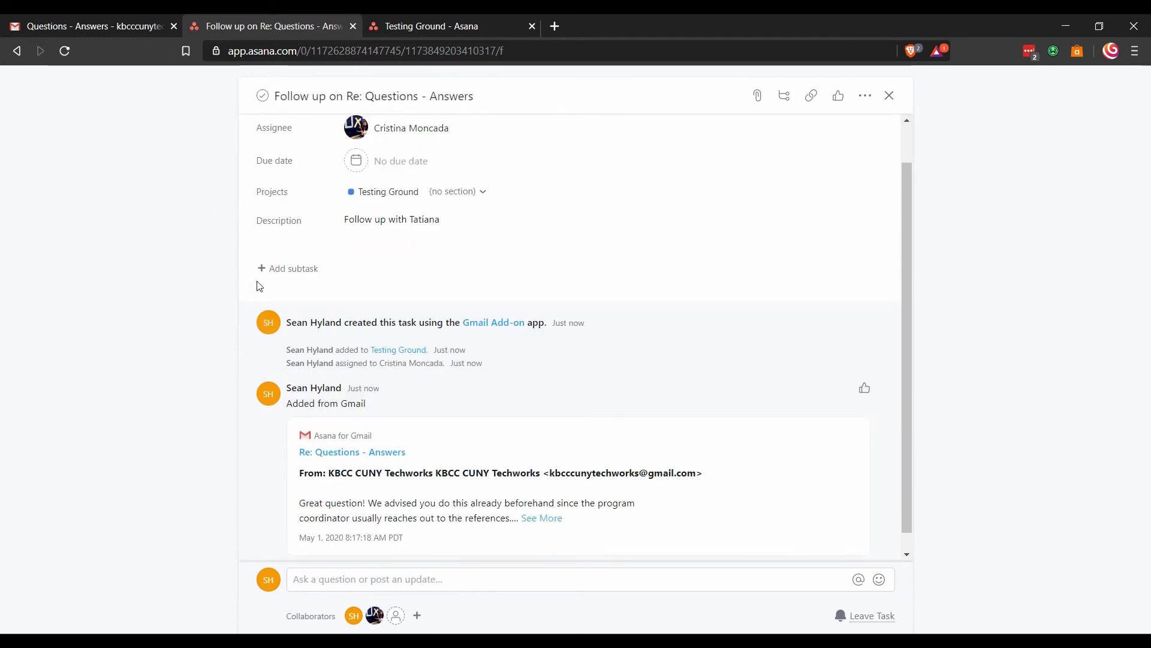
scroll(258, 284, "down", 1)
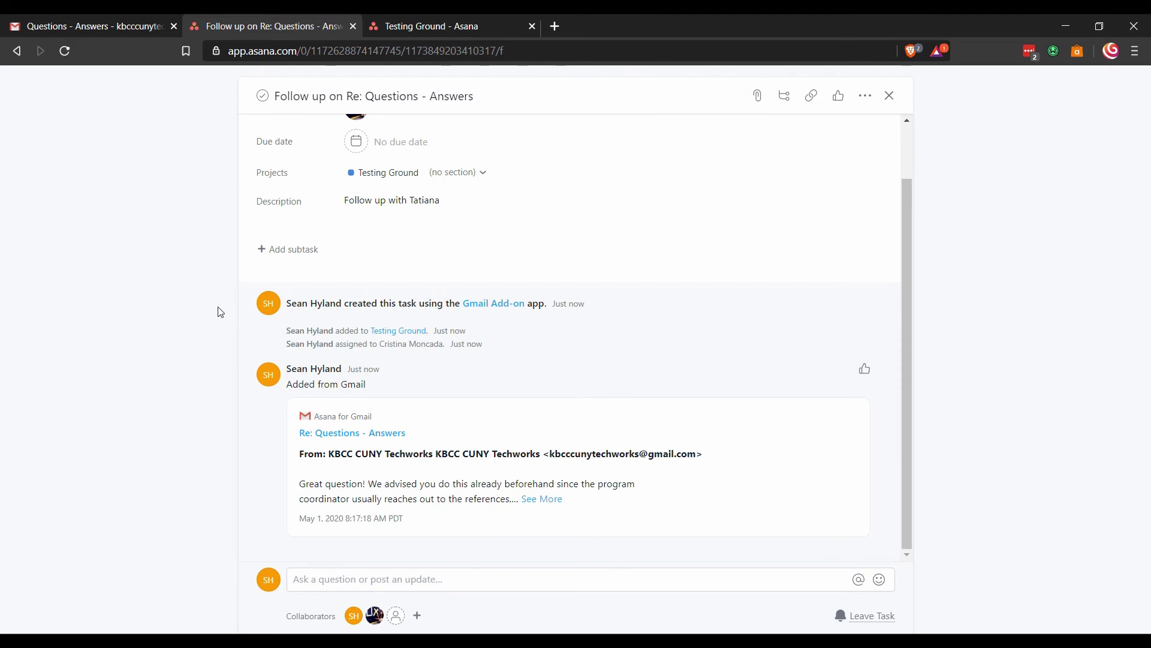
mouse_move(575, 450)
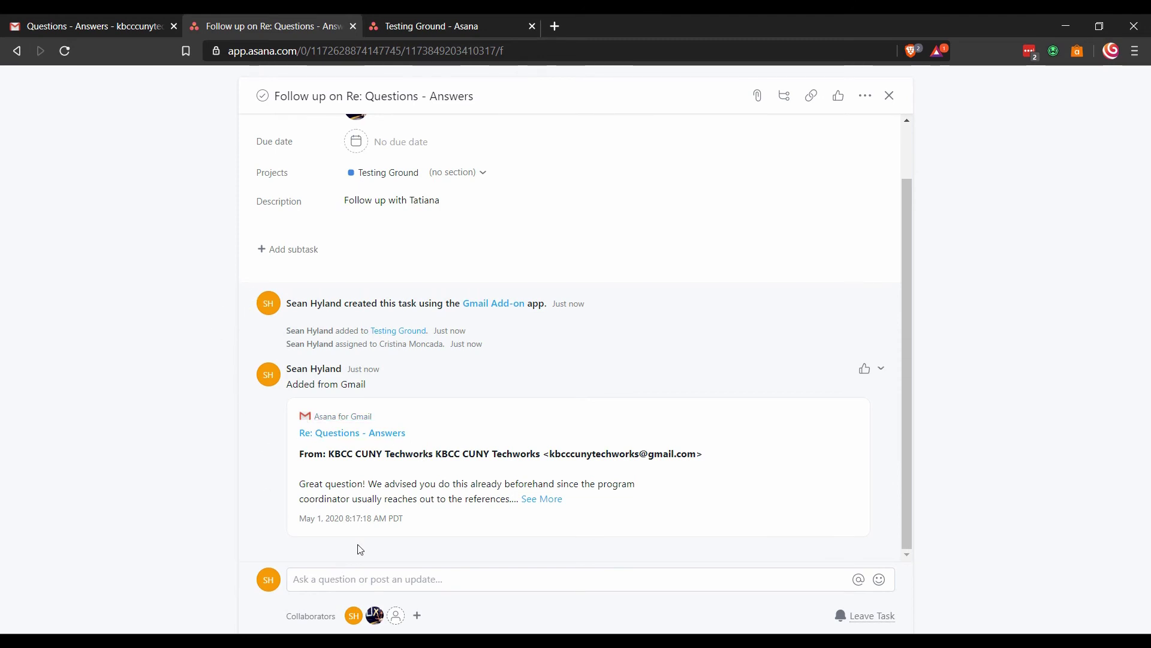
left_click(541, 498)
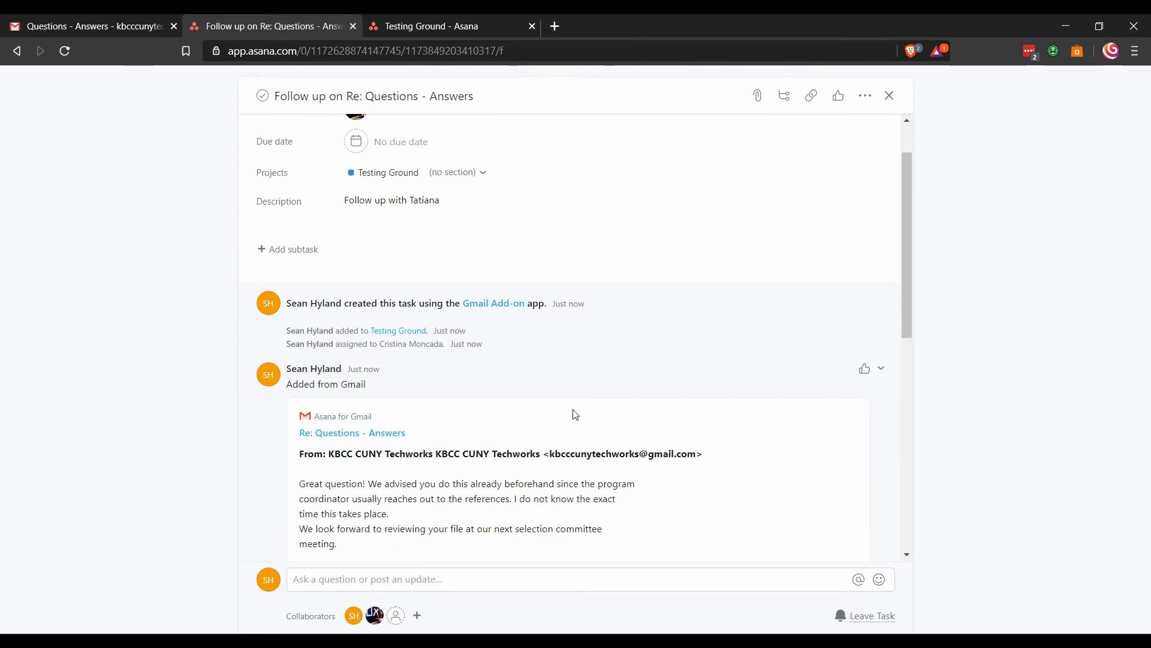
scroll(576, 423, "down", 2)
scroll(578, 432, "down", 3)
scroll(577, 433, "down", 1)
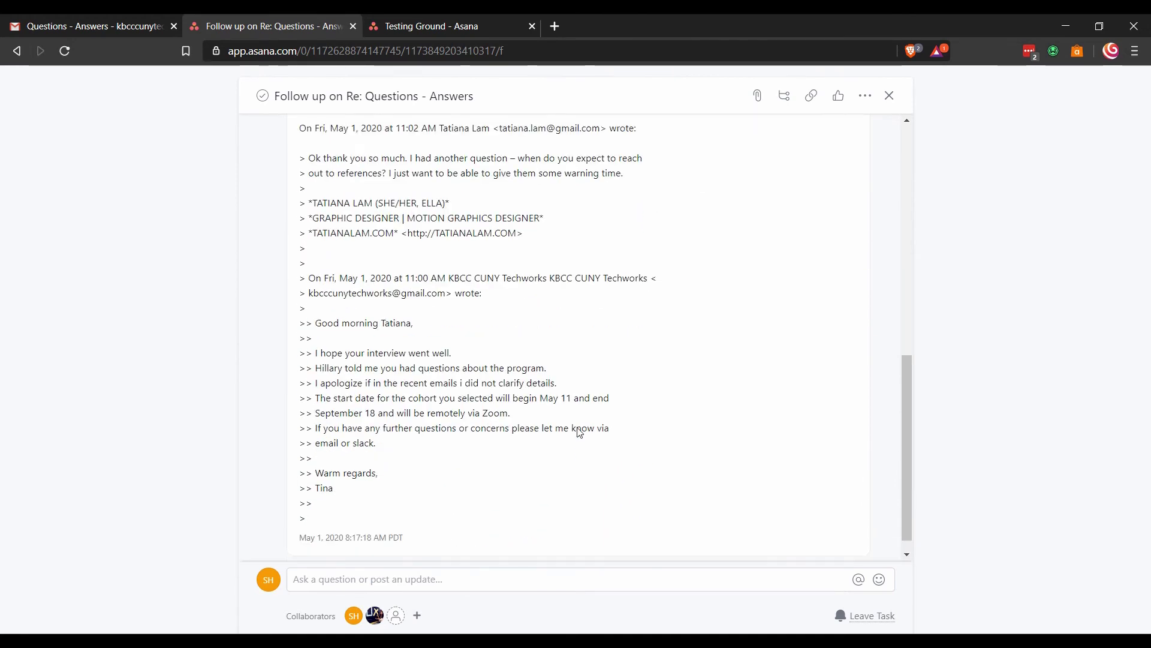
scroll(579, 432, "up", 3)
scroll(578, 435, "down", 1)
scroll(576, 436, "down", 2)
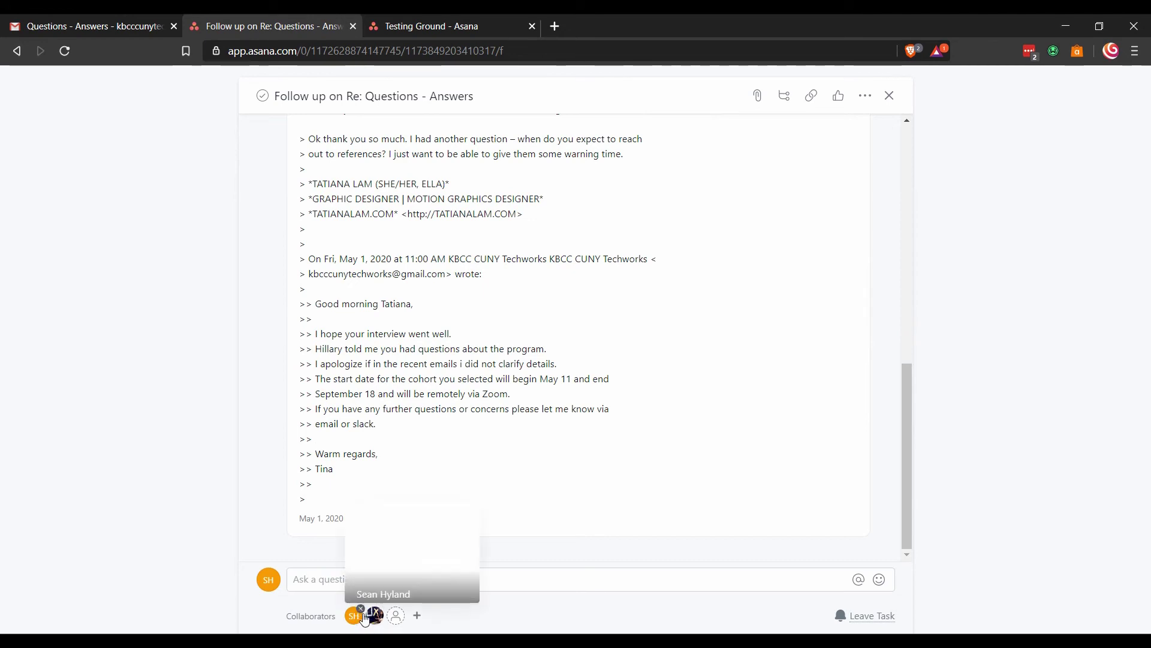
mouse_move(375, 615)
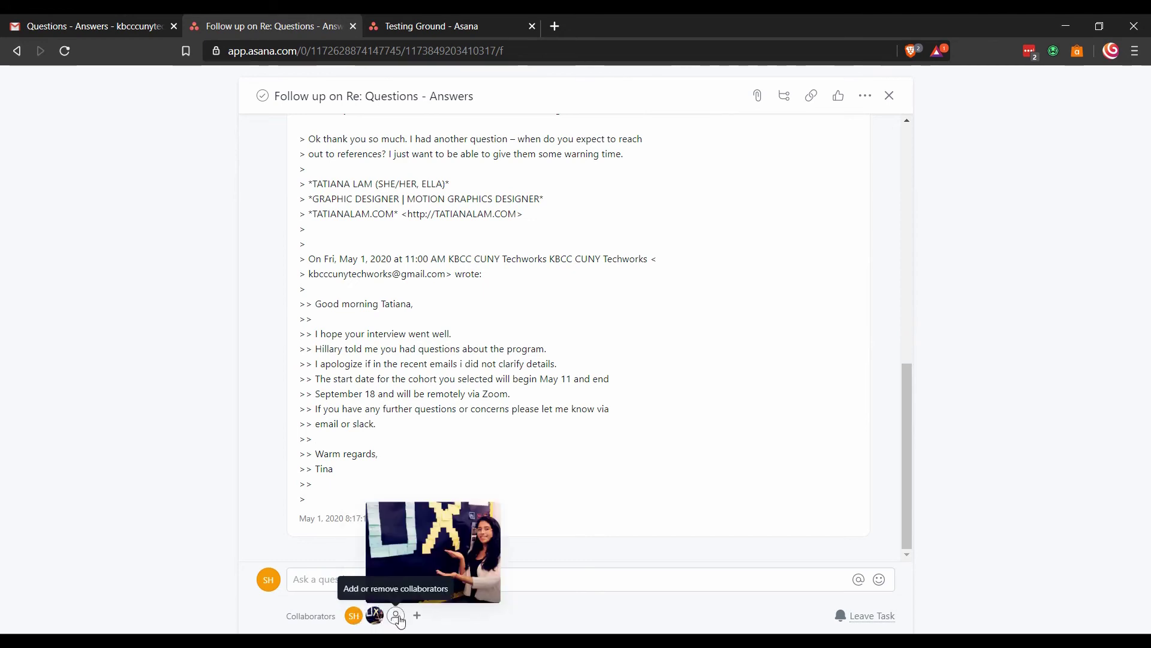
left_click(396, 616)
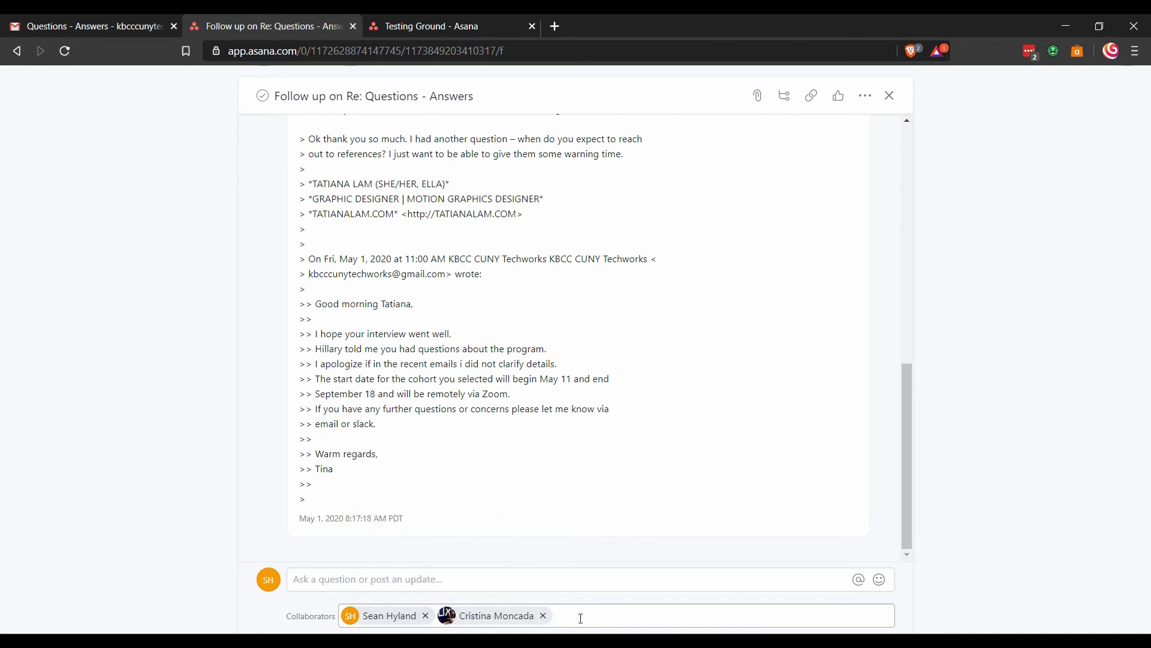
type("Bryab")
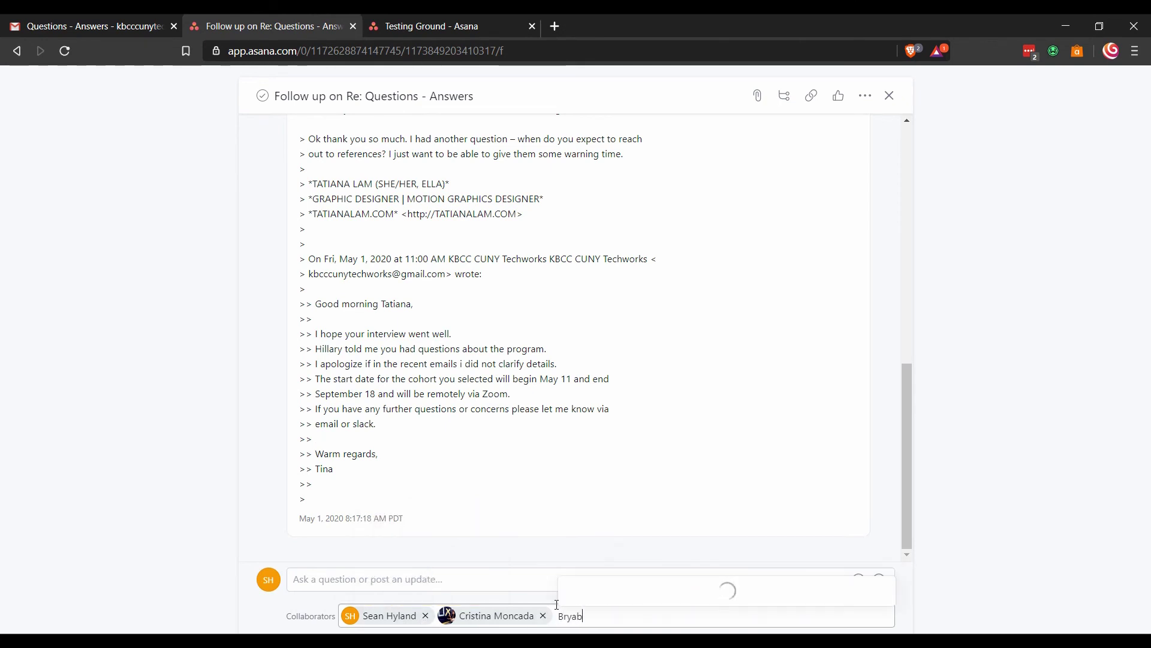
key("BackSpace")
type("n")
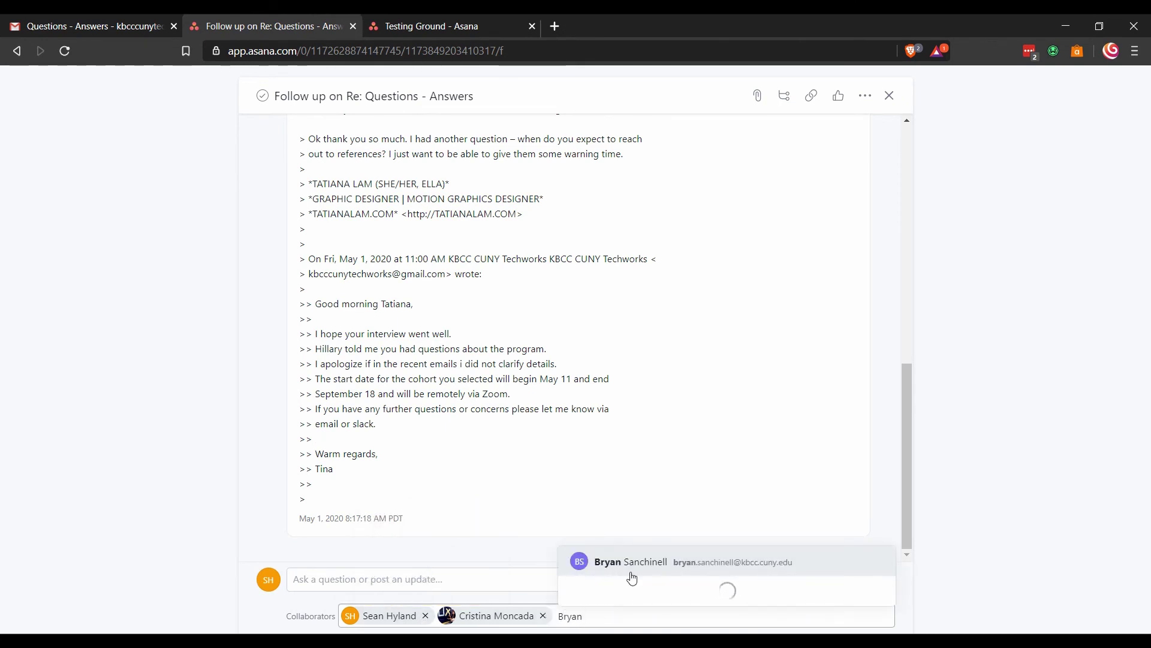
left_click(638, 564)
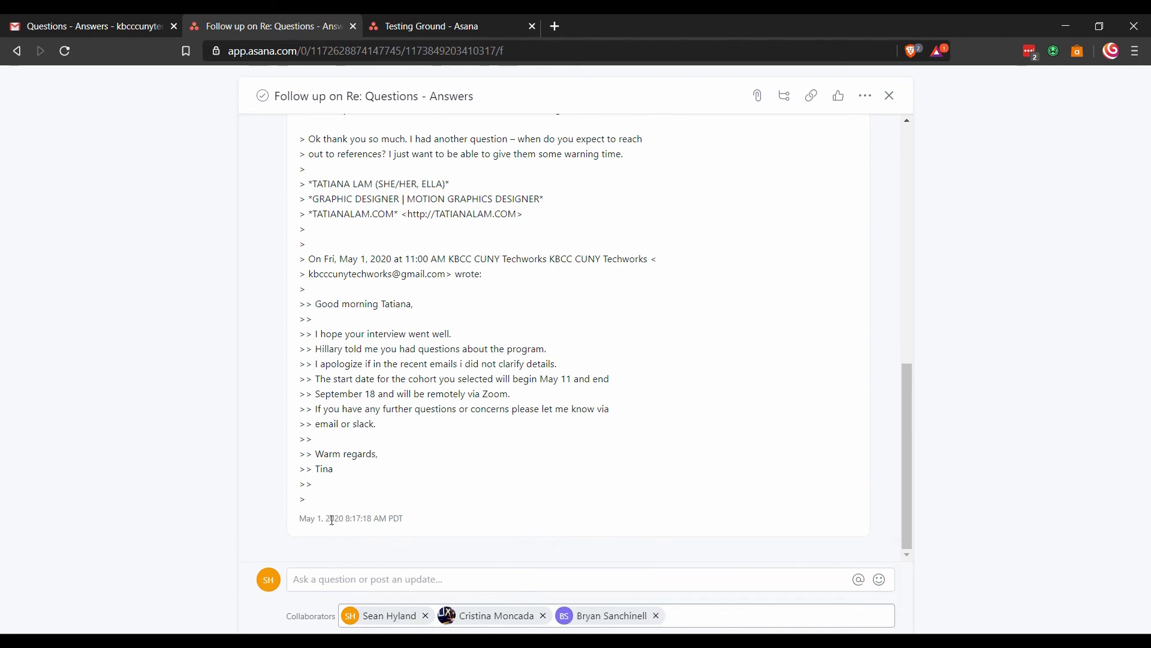
scroll(252, 491, "up", 10)
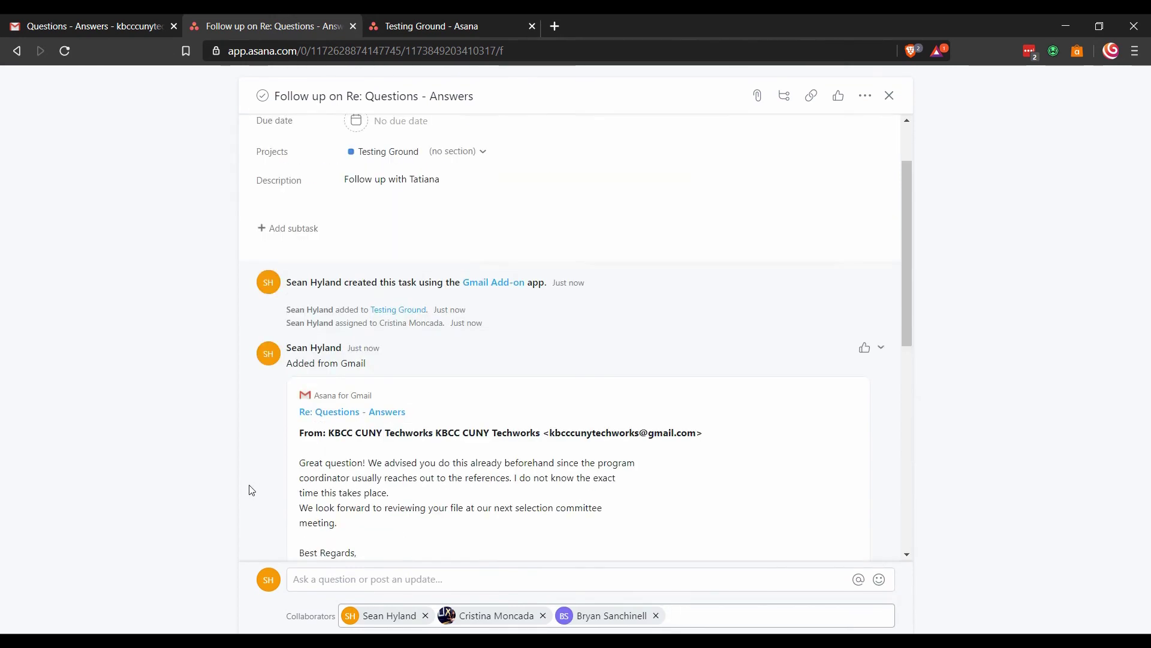
scroll(250, 489, "up", 3)
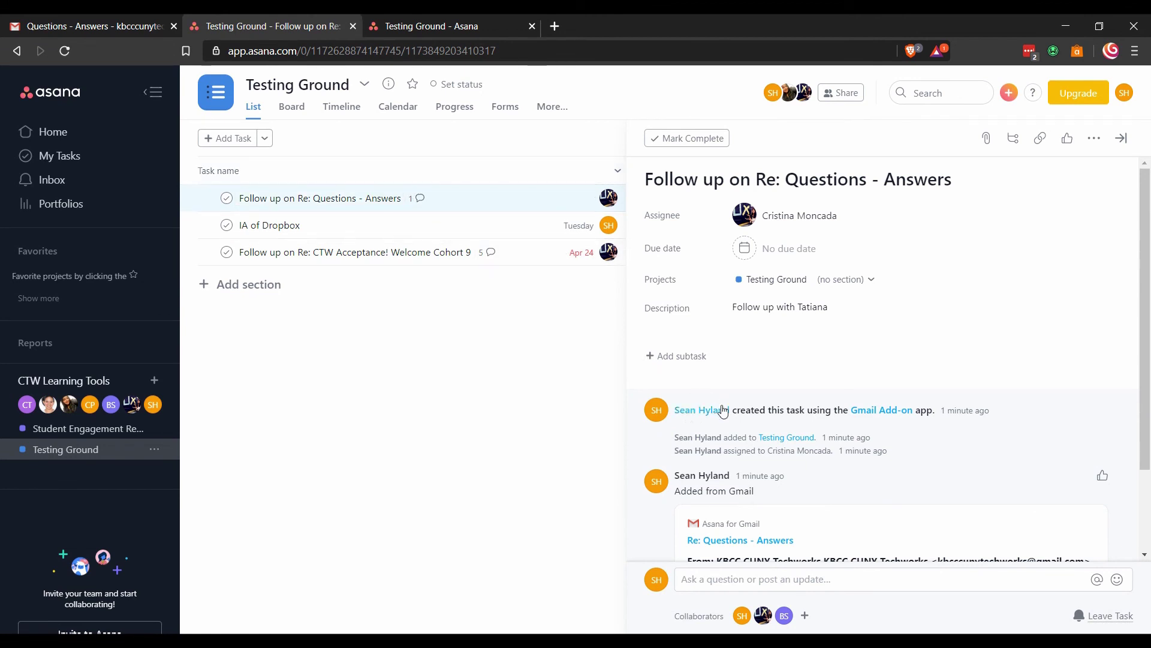
scroll(724, 406, "down", 2)
mouse_move(458, 199)
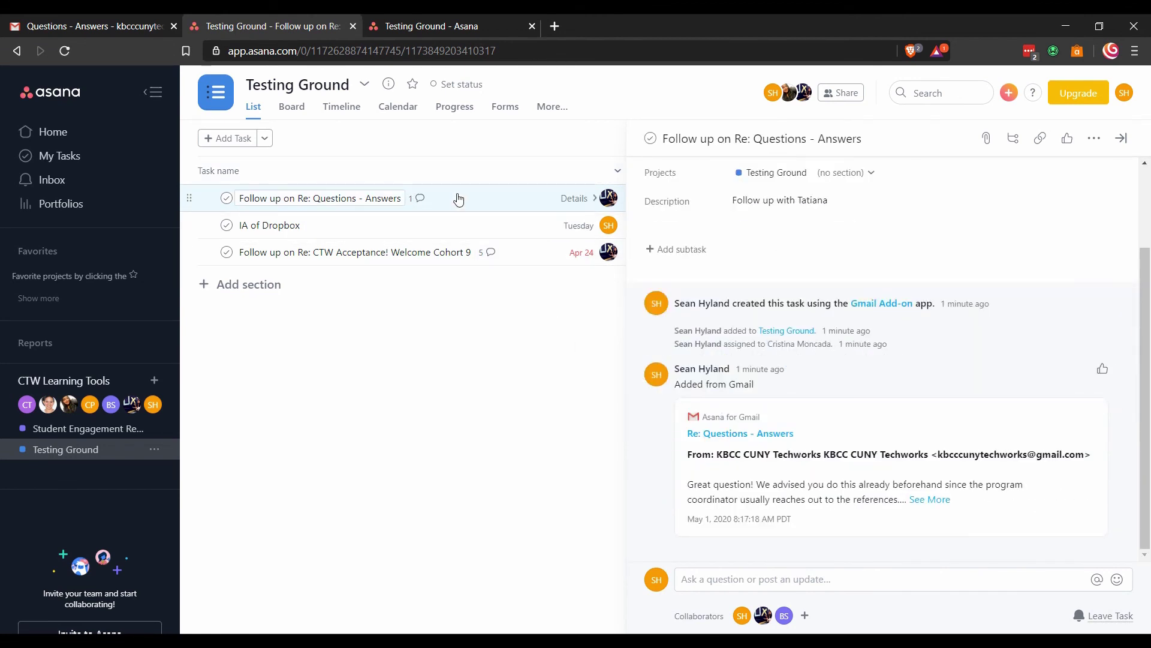